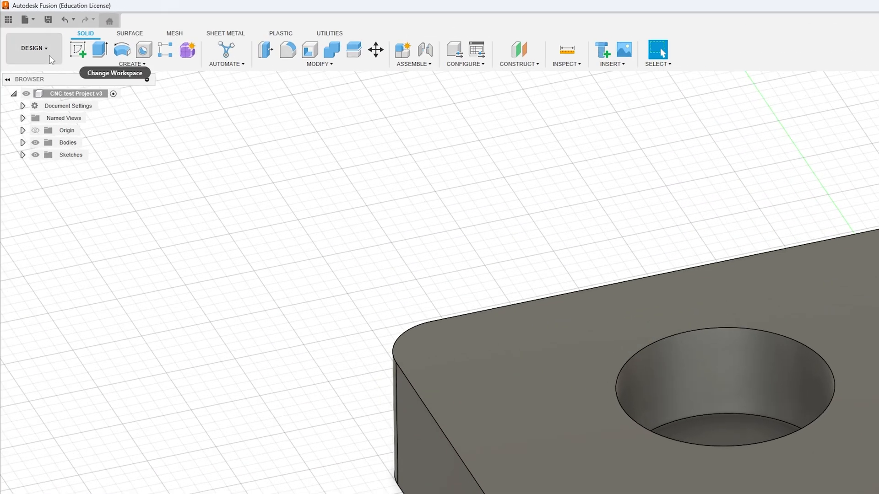
Switch to the Manufacture workspace and create a new milling setup for the plate
{"action": "left_click", "coordinate": [20, 24]}
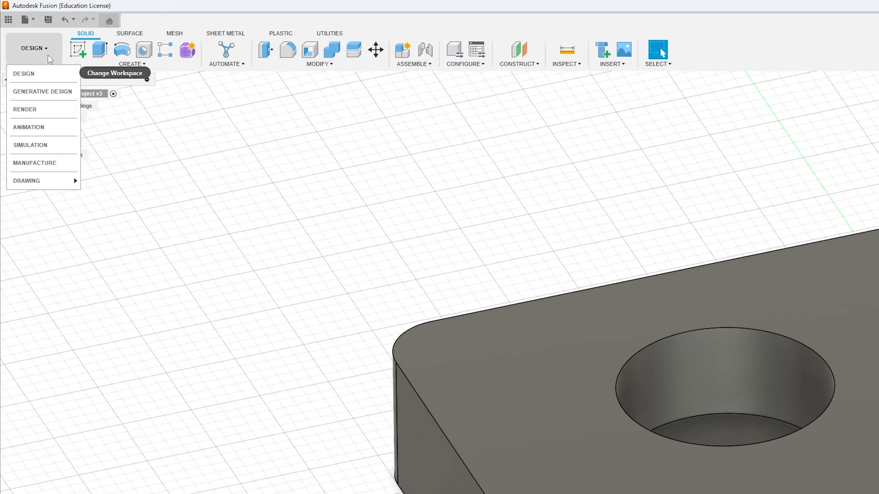
{"action": "left_click", "coordinate": [54, 166]}
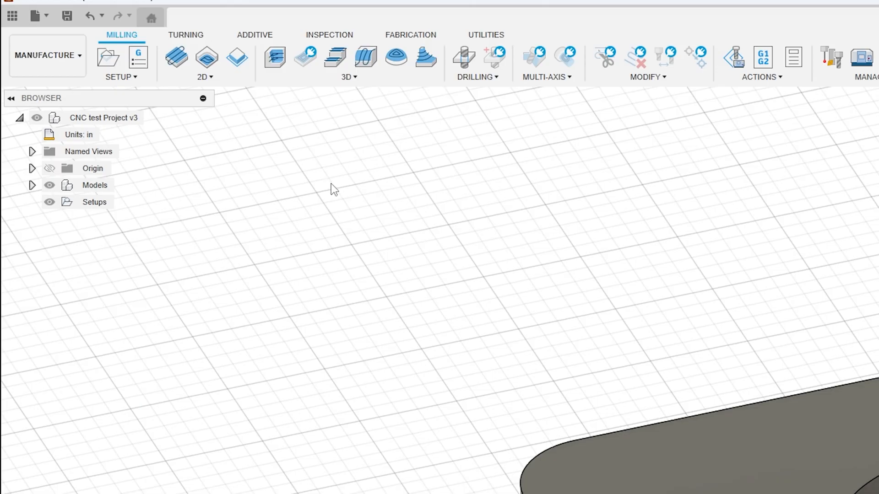
{"action": "left_click", "coordinate": [113, 56]}
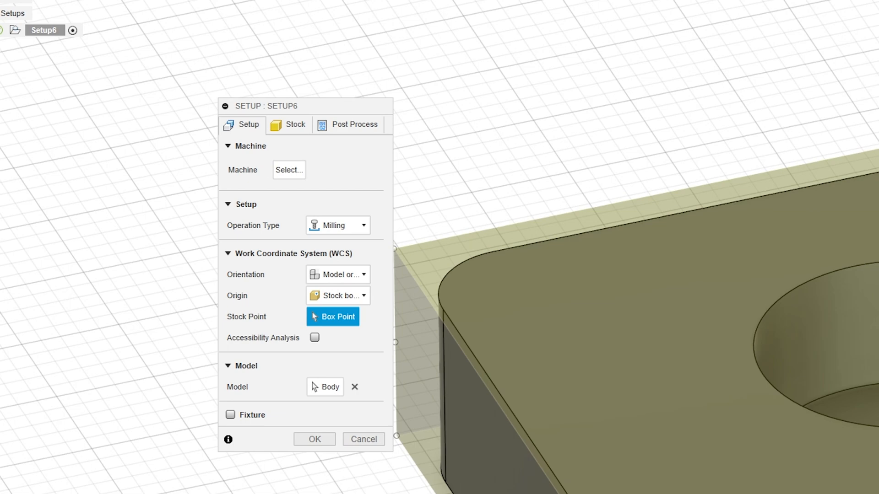
Define the setup's stock as a fixed size box 4.06 in wide (X) and 3.22 in deep (Y)
{"action": "left_click", "coordinate": [297, 125]}
{"action": "left_click", "coordinate": [362, 168]}
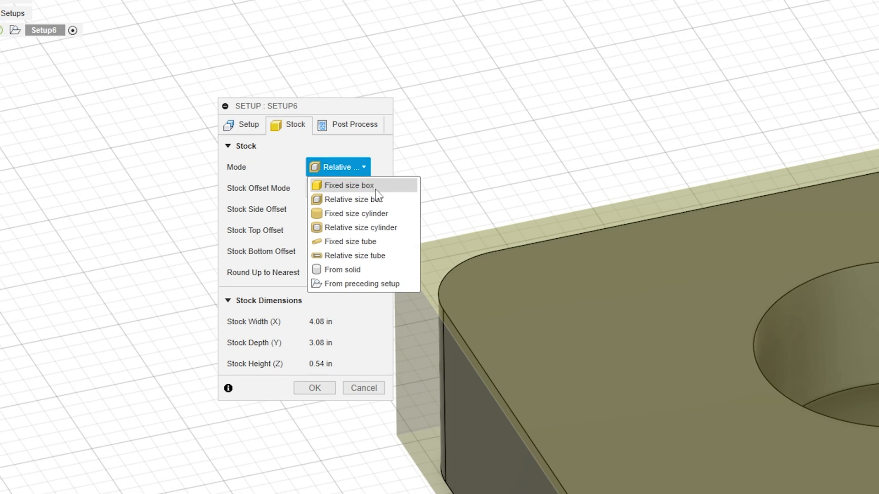
{"action": "left_click", "coordinate": [376, 188]}
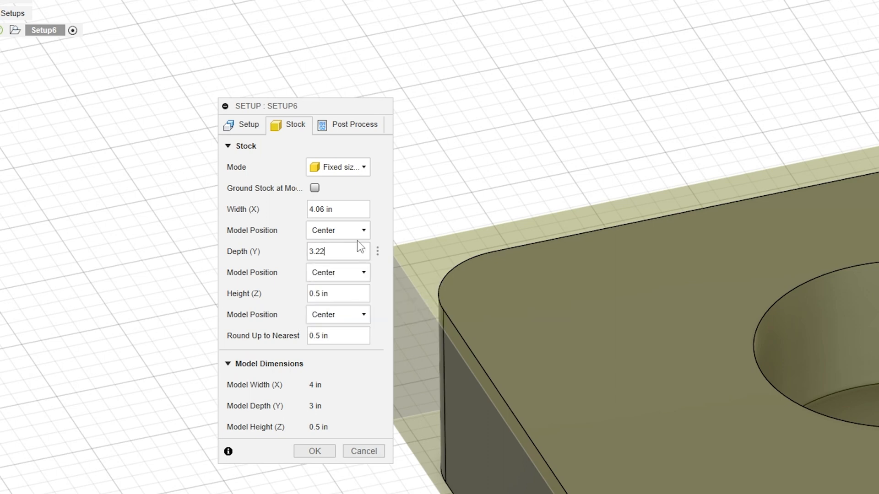
Place the work coordinate origin on the stock box's upper front-left corner point and finish the setup
{"action": "left_click", "coordinate": [249, 127]}
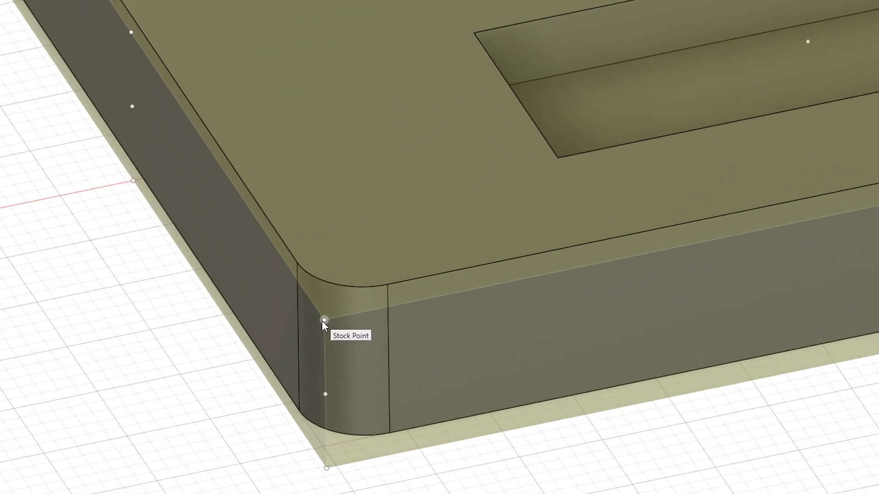
{"action": "left_click", "coordinate": [324, 320]}
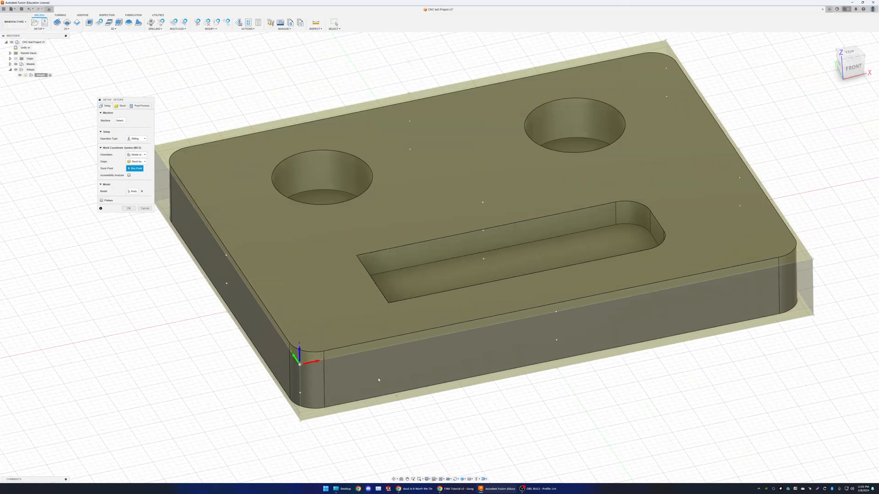
{"action": "middle_click_drag", "start_coordinate": [349, 401], "coordinate": [369, 375], "text": "shift"}
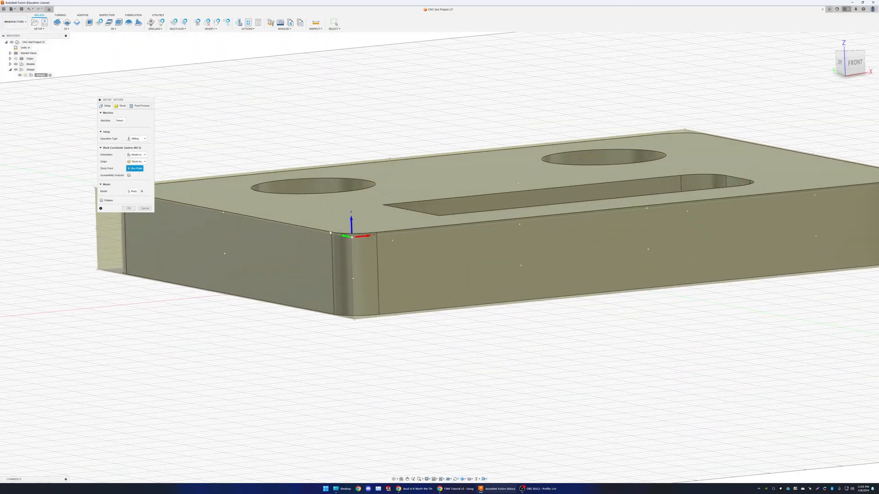
{"action": "scroll", "coordinate": [387, 304], "scroll_direction": "down", "scroll_amount": 3}
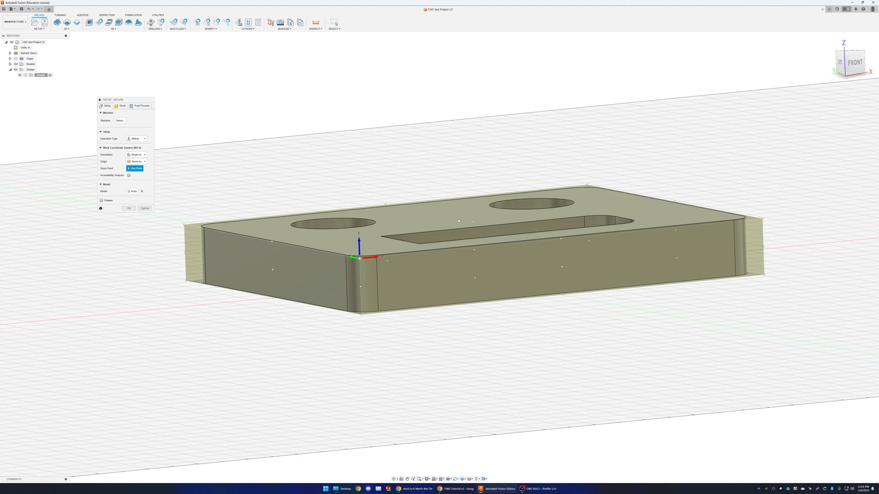
{"action": "middle_click_drag", "start_coordinate": [460, 221], "coordinate": [366, 289], "text": "shift"}
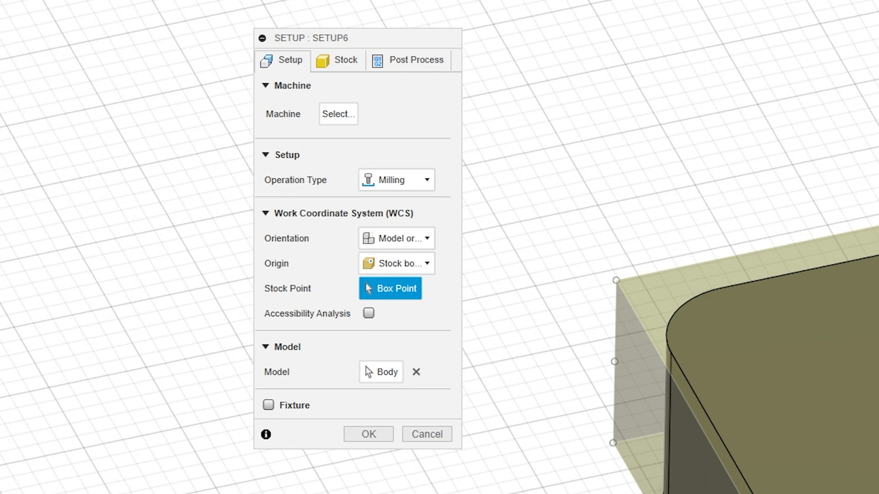
{"action": "left_click", "coordinate": [372, 440]}
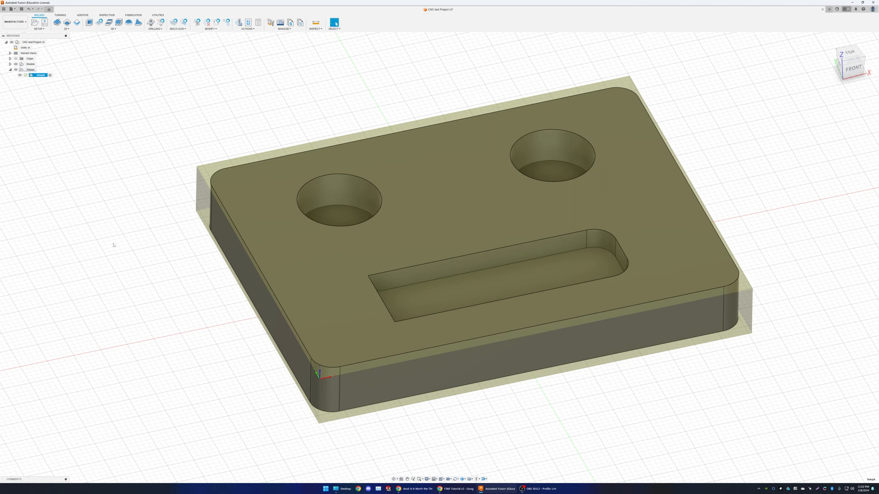
{"action": "left_click", "coordinate": [113, 245]}
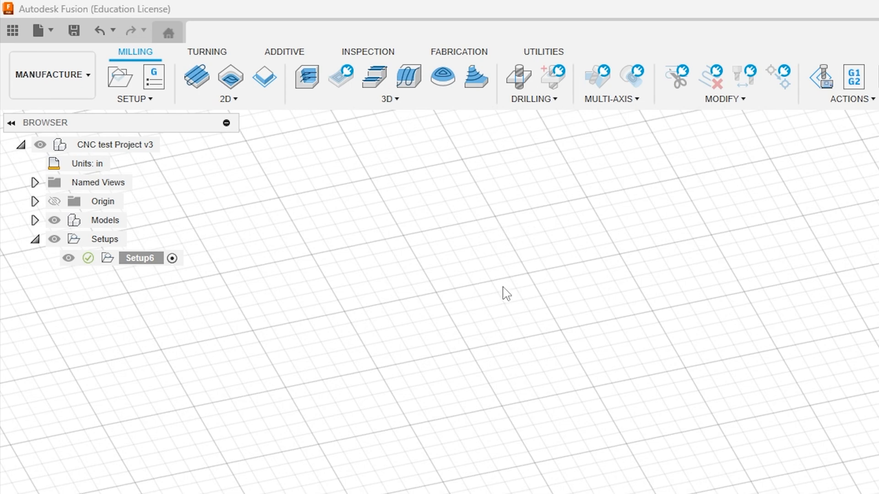
Start a 2D Adaptive Clearing operation using tool 1, the 0.23622 in flat end mill from the document's tool library
{"action": "left_click", "coordinate": [224, 100]}
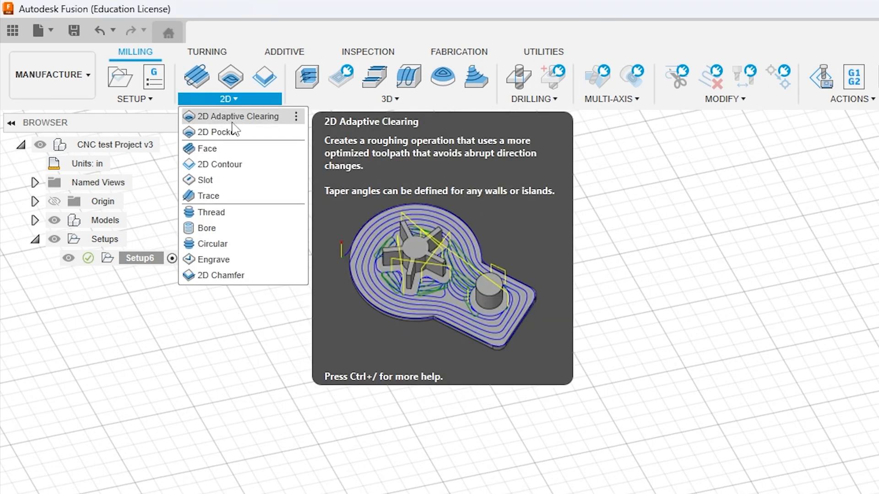
{"action": "left_click", "coordinate": [233, 120]}
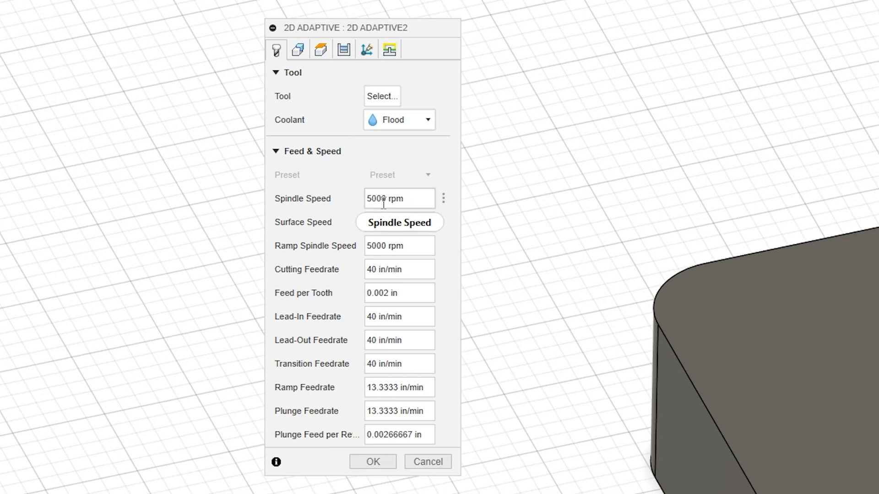
{"action": "mouse_move", "coordinate": [384, 203]}
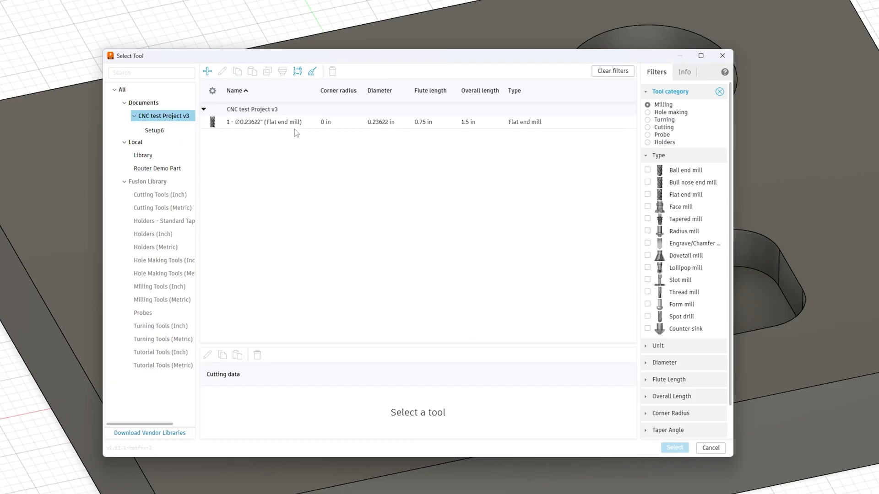
{"action": "left_click", "coordinate": [295, 123]}
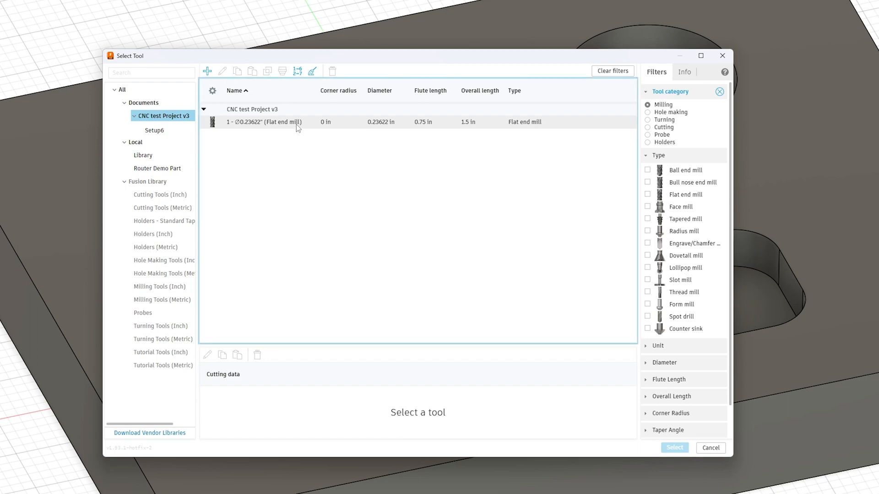
{"action": "left_click", "coordinate": [672, 450]}
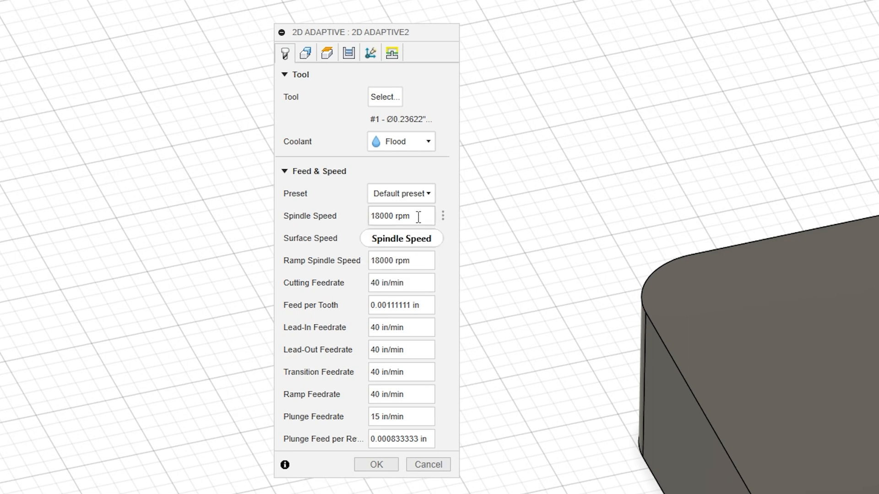
{"action": "mouse_move", "coordinate": [419, 217]}
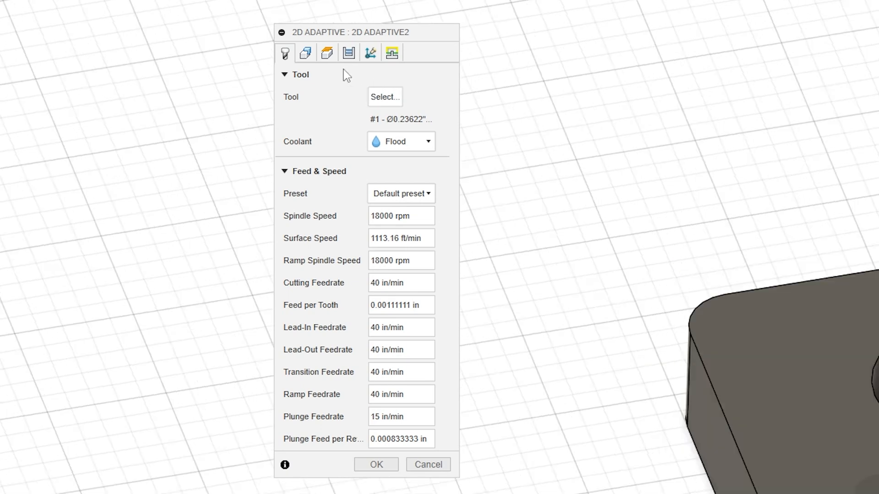
Select the bottom contours of both circular pockets and the long mouth-shaped pocket as the adaptive clearing geometry
{"action": "left_click", "coordinate": [305, 53]}
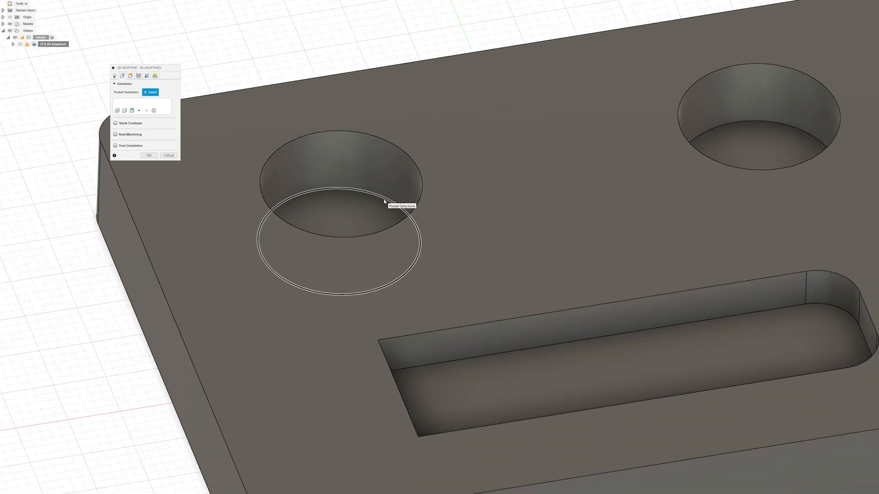
{"action": "left_click", "coordinate": [257, 159]}
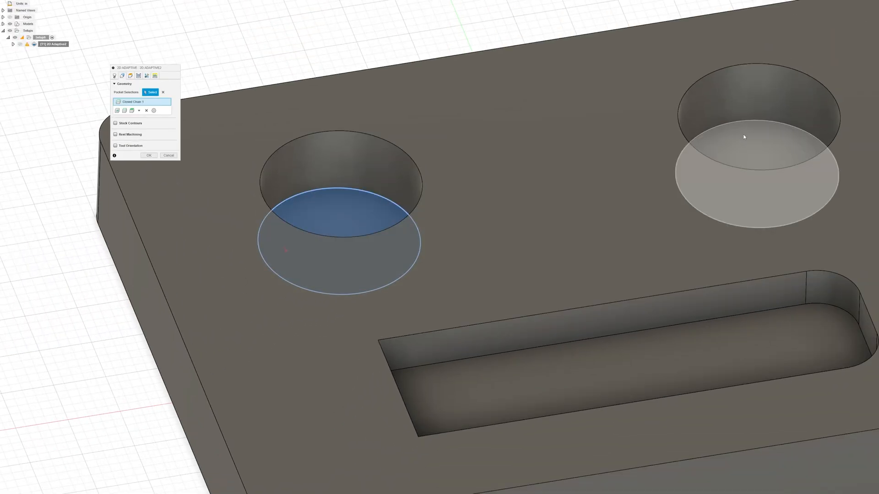
{"action": "left_click", "coordinate": [753, 123]}
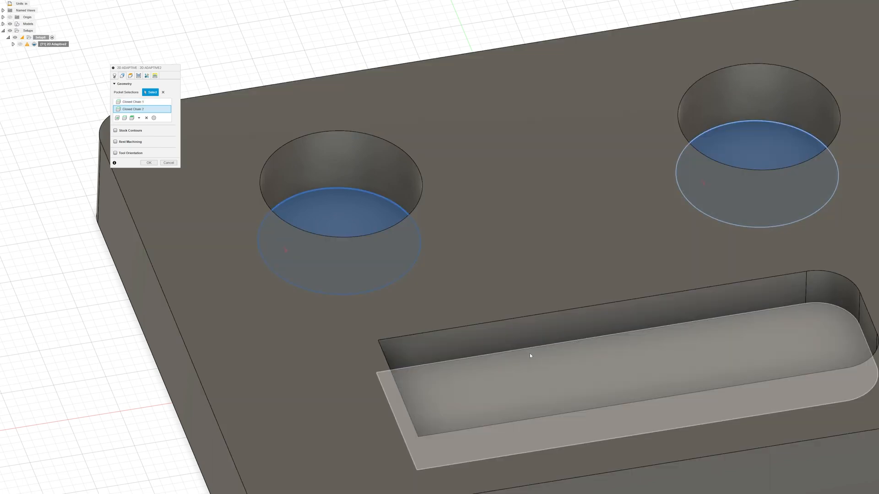
{"action": "left_click", "coordinate": [545, 349]}
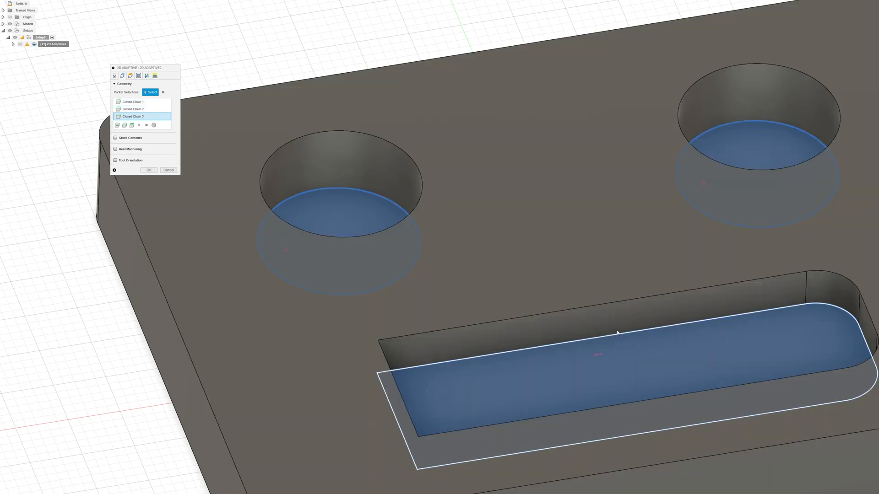
{"action": "scroll", "coordinate": [607, 357], "scroll_direction": "up", "scroll_amount": 5}
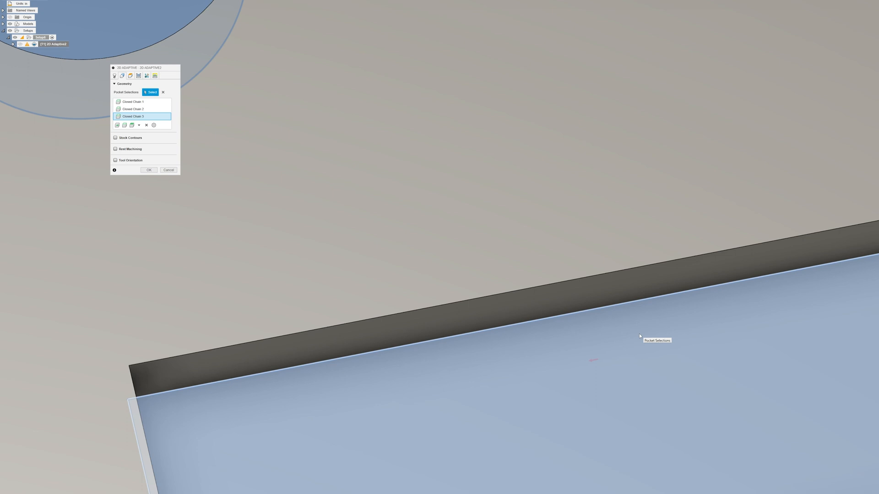
{"action": "scroll", "coordinate": [639, 336], "scroll_direction": "down", "scroll_amount": 4}
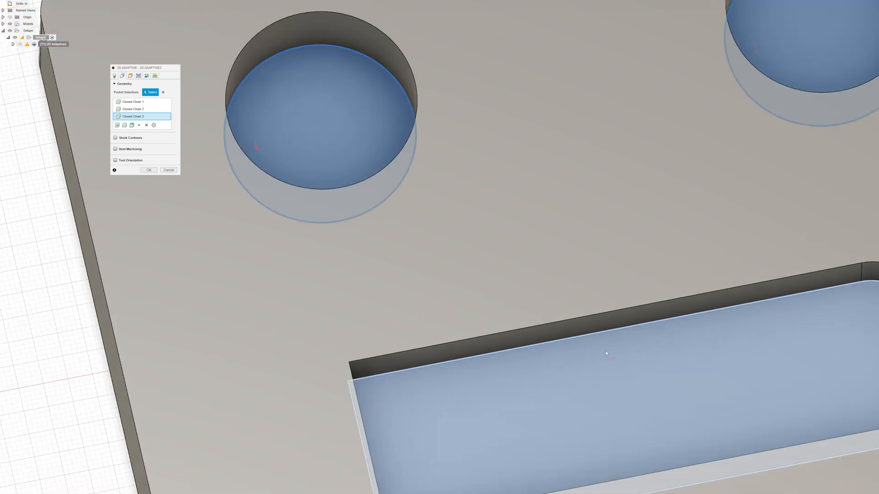
{"action": "scroll", "coordinate": [602, 351], "scroll_direction": "down", "scroll_amount": 5}
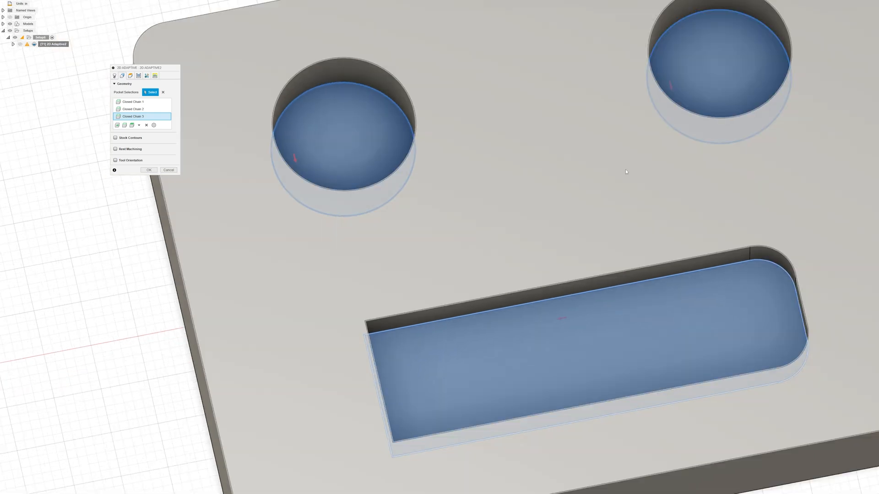
{"action": "middle_click_drag", "start_coordinate": [625, 171], "coordinate": [566, 165], "text": "shift"}
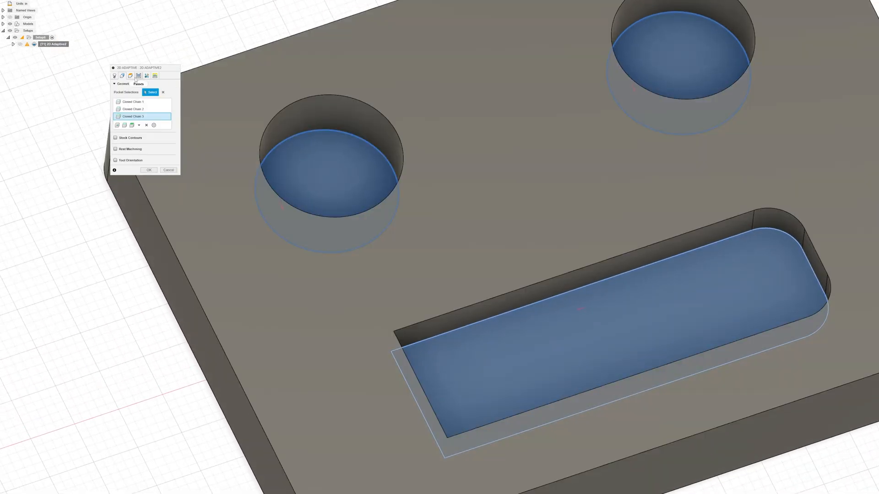
Review the adaptive operation's clearance, retract, top and bottom height settings against the part
{"action": "left_click", "coordinate": [130, 76]}
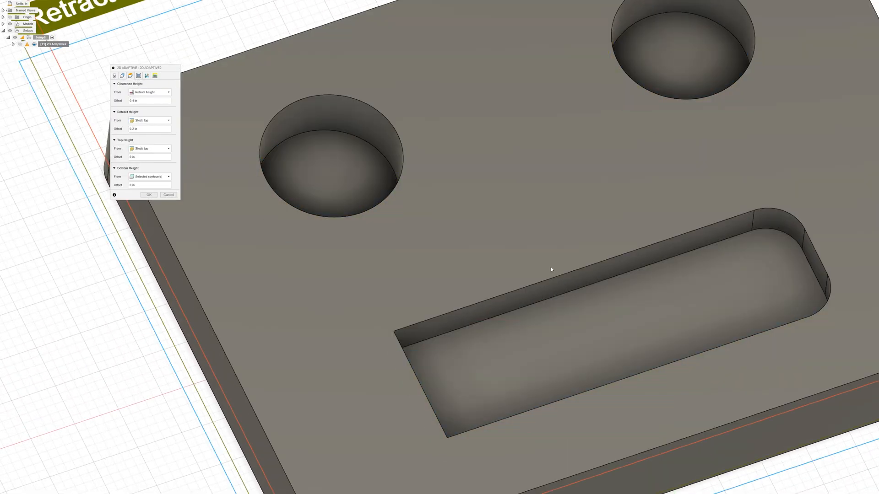
{"action": "scroll", "coordinate": [545, 268], "scroll_direction": "down", "scroll_amount": 10}
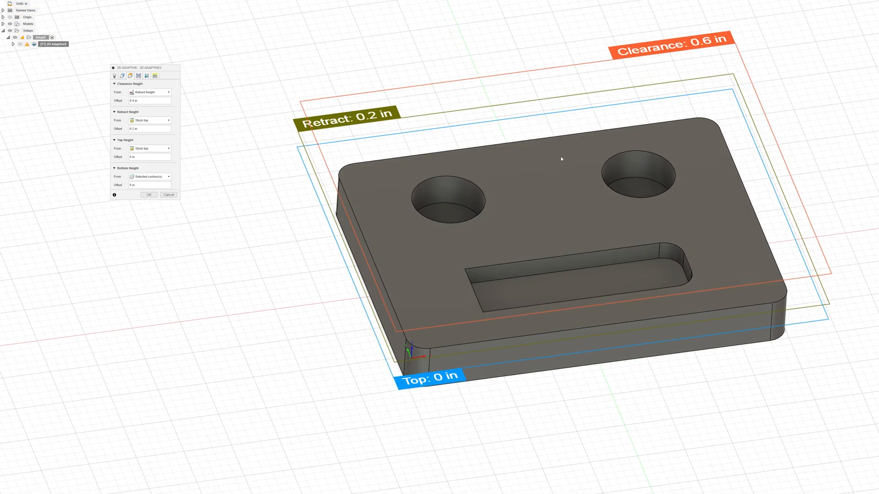
{"action": "scroll", "coordinate": [563, 162], "scroll_direction": "up", "scroll_amount": 2}
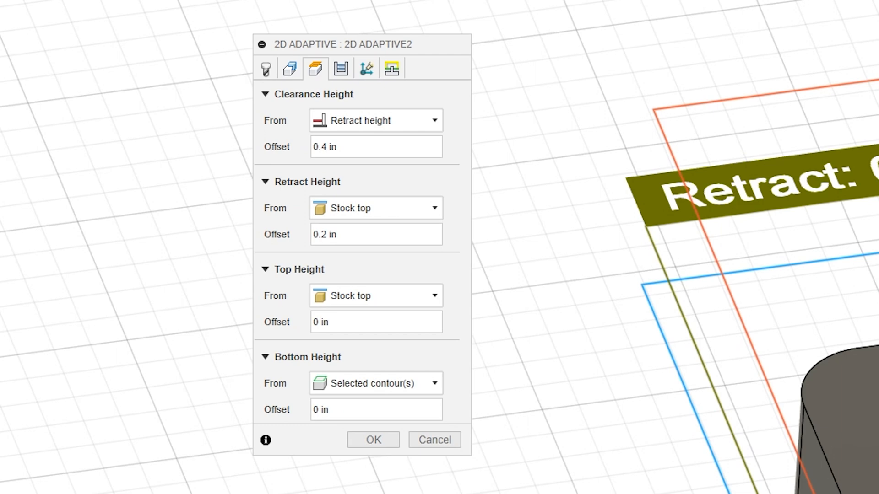
{"action": "middle_click_drag", "start_coordinate": [664, 275], "coordinate": [700, 248], "text": "shift"}
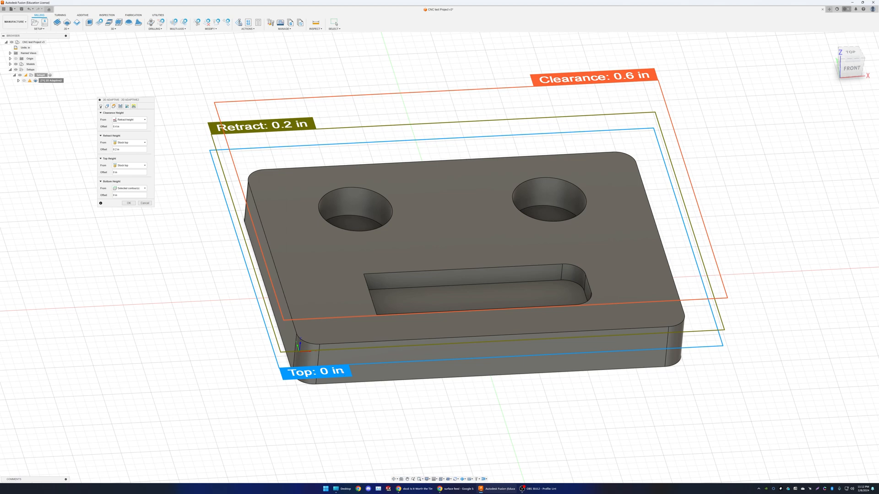
{"action": "middle_click_drag", "start_coordinate": [335, 295], "coordinate": [337, 294], "text": "shift"}
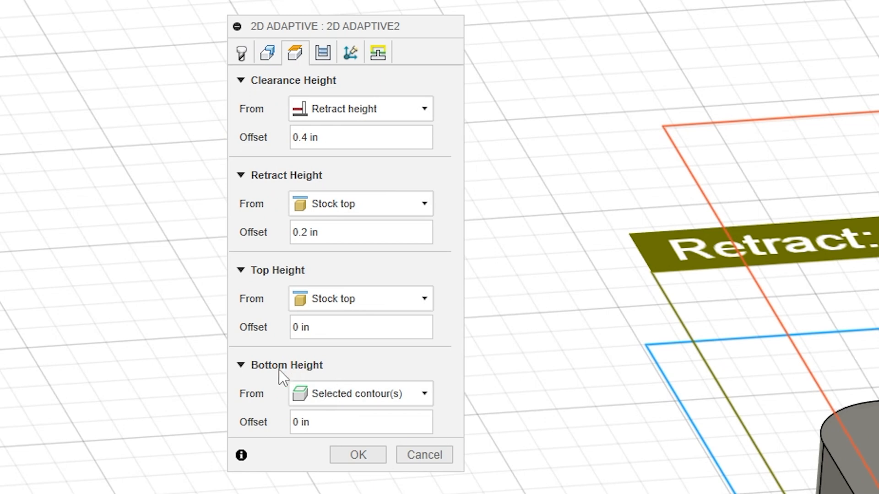
{"action": "mouse_move", "coordinate": [344, 402]}
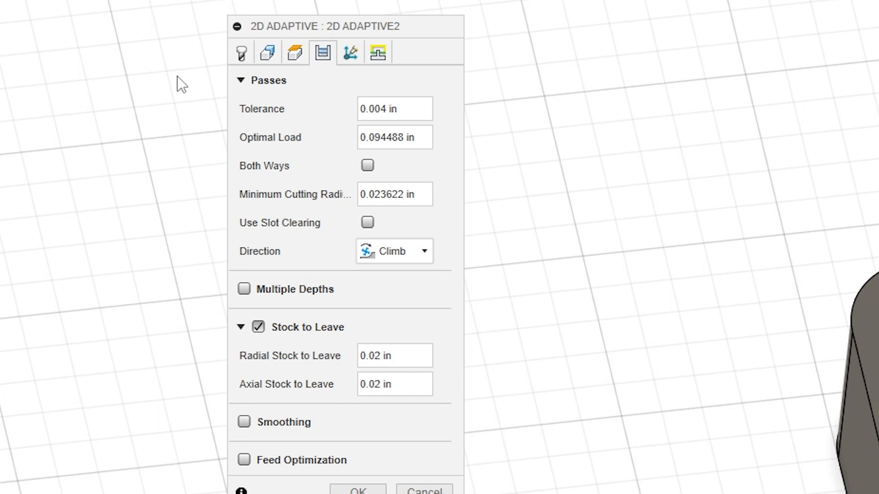
Set the adaptive passes' optimal load to 0.1 in and turn off Stock to Leave
{"action": "left_click_drag", "start_coordinate": [418, 137], "coordinate": [179, 144]}
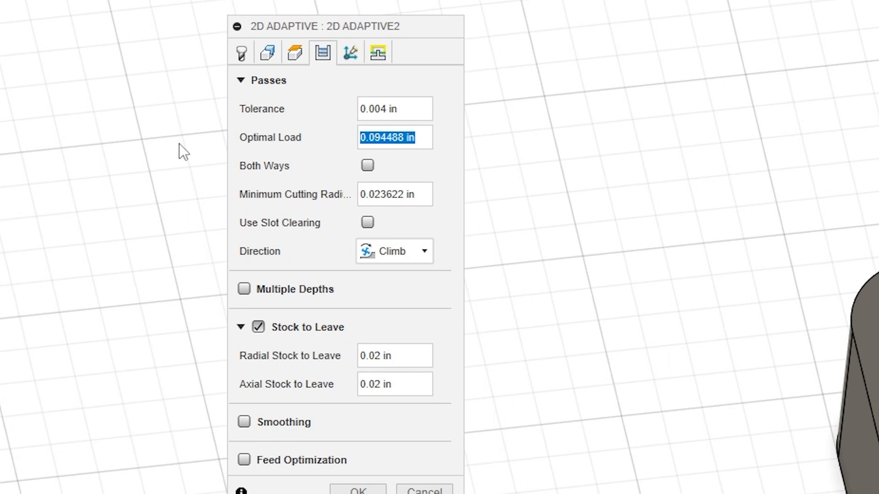
{"action": "type", "text": ".1"}
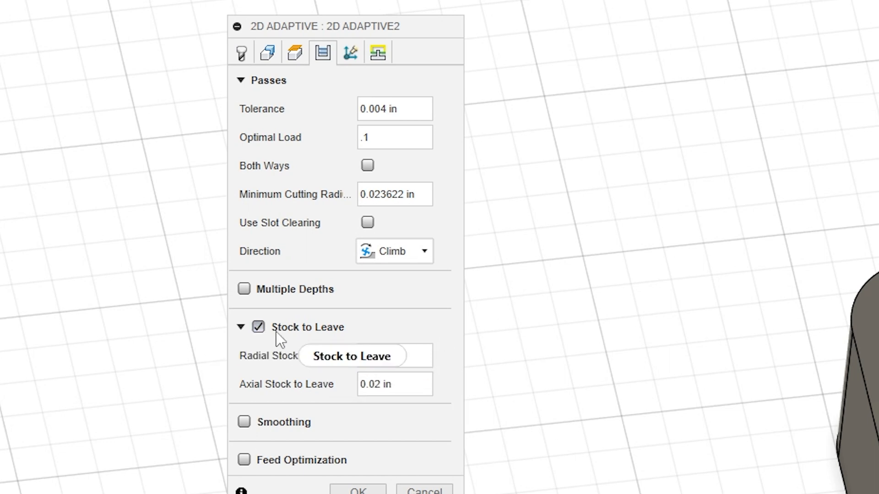
{"action": "left_click", "coordinate": [258, 327]}
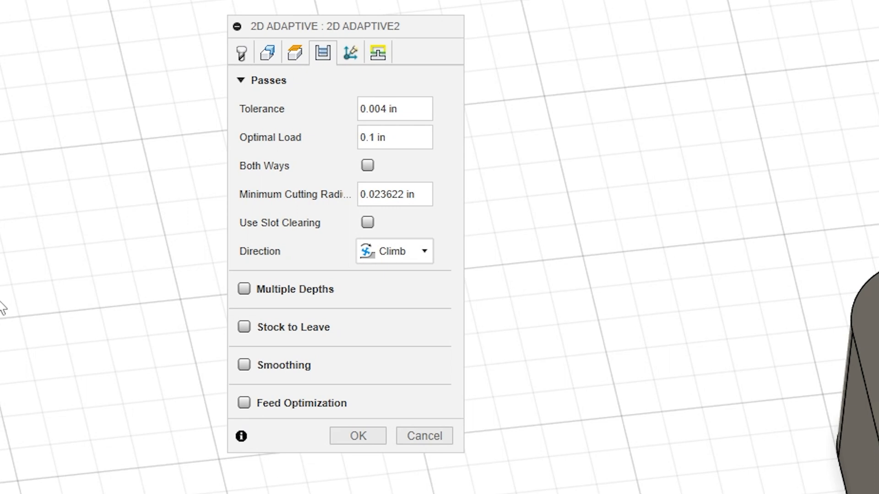
Review the adaptive operation's machining type and linking settings, and accept it to generate the pocket toolpath
{"action": "left_click", "coordinate": [355, 55]}
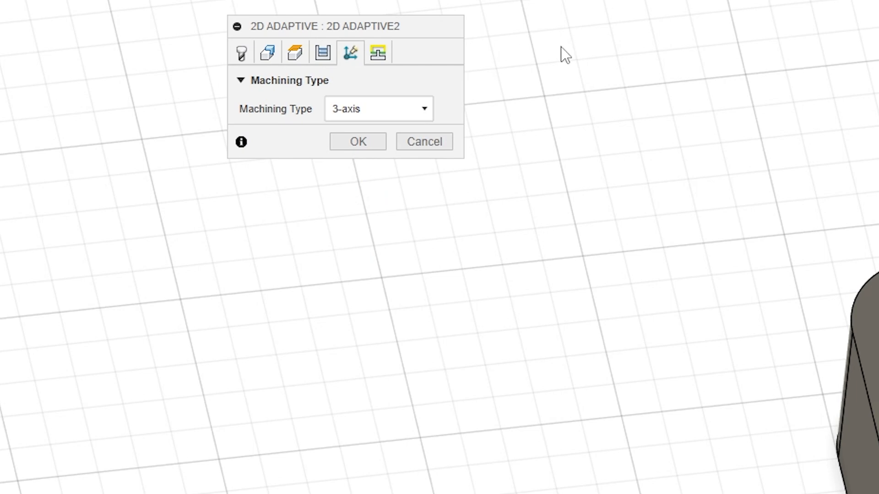
{"action": "left_click", "coordinate": [378, 53]}
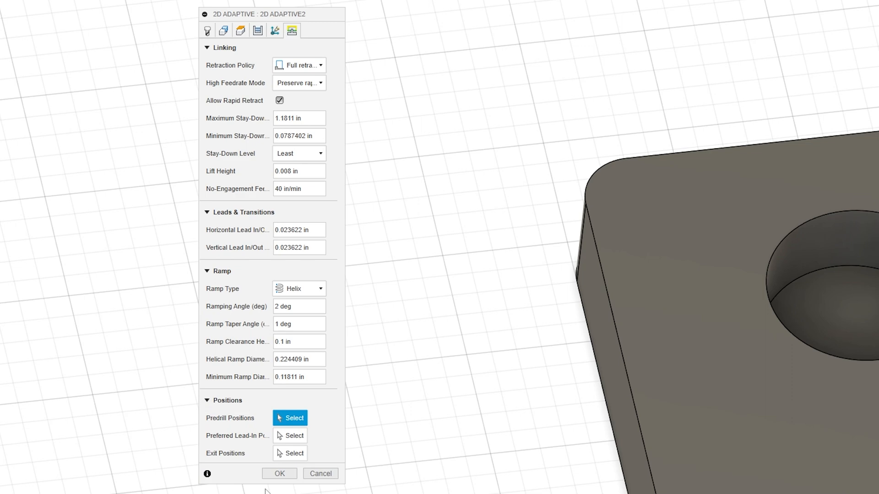
{"action": "left_click", "coordinate": [279, 473]}
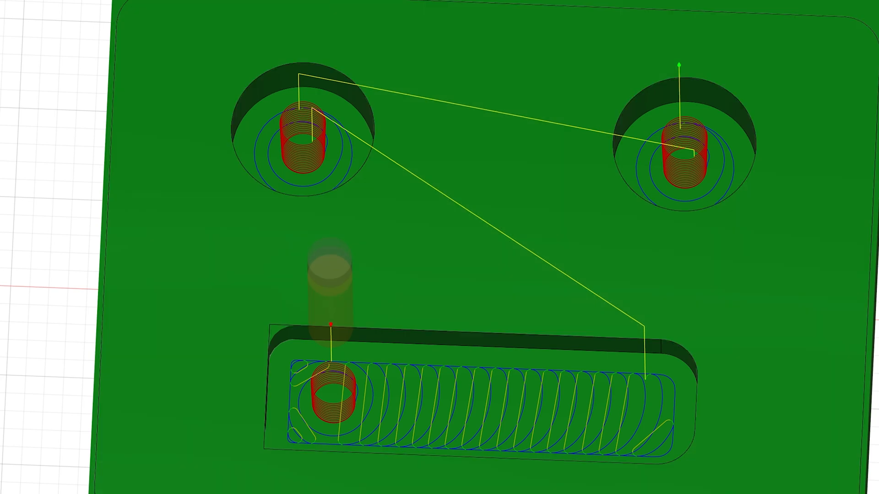
{"action": "middle_click_drag", "start_coordinate": [424, 251], "coordinate": [424, 227], "text": "shift"}
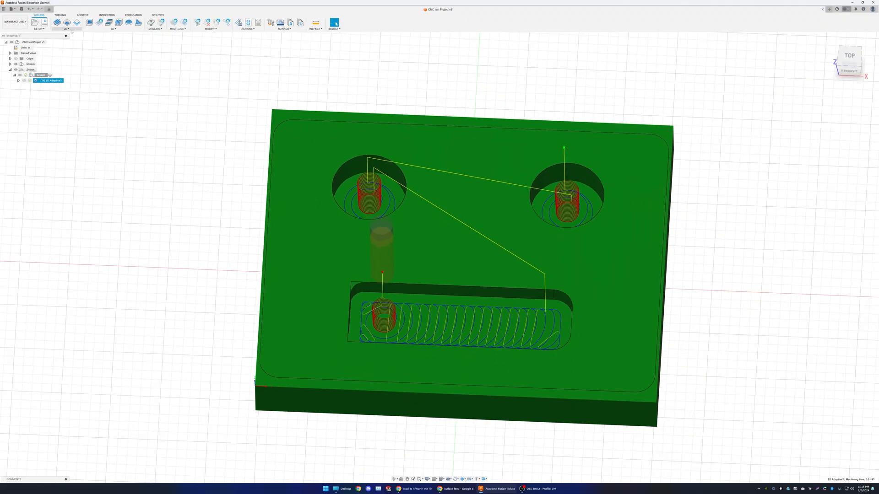
Start a 2D Contour operation and select the closed chain around the plate's outer bottom edge
{"action": "left_click", "coordinate": [66, 28]}
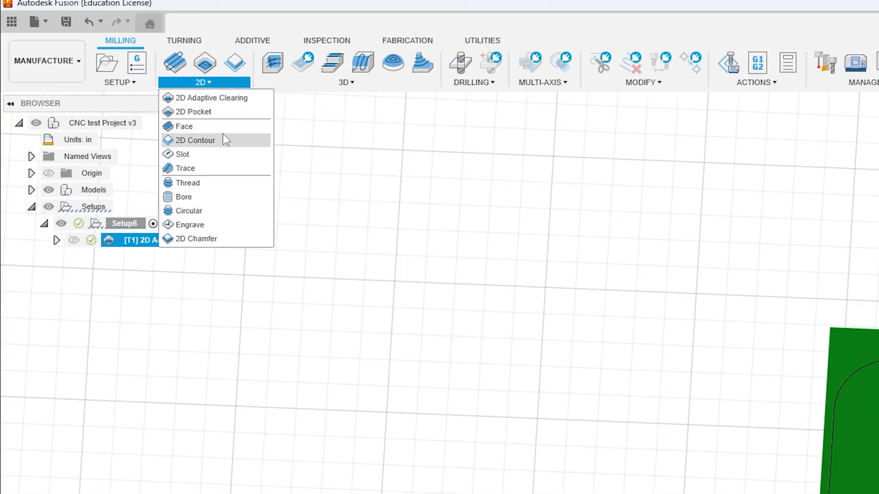
{"action": "left_click", "coordinate": [221, 140]}
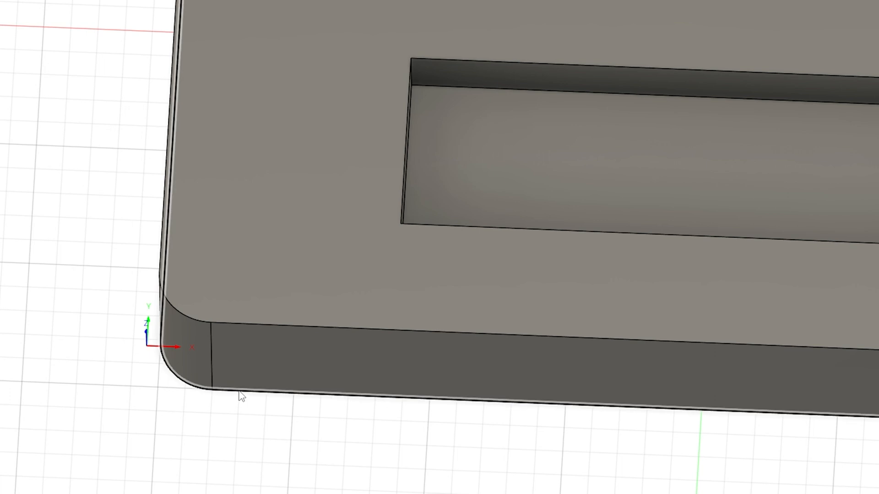
{"action": "left_click", "coordinate": [238, 396]}
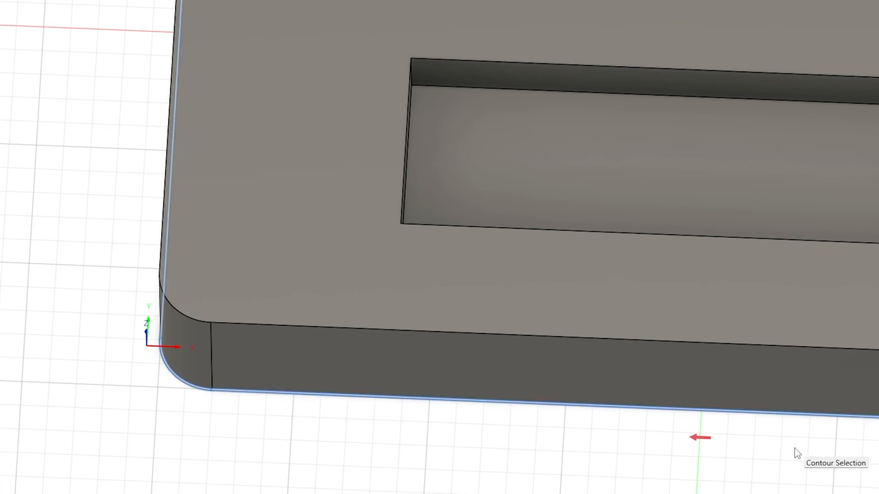
{"action": "middle_click_drag", "start_coordinate": [770, 445], "coordinate": [767, 453], "text": "shift"}
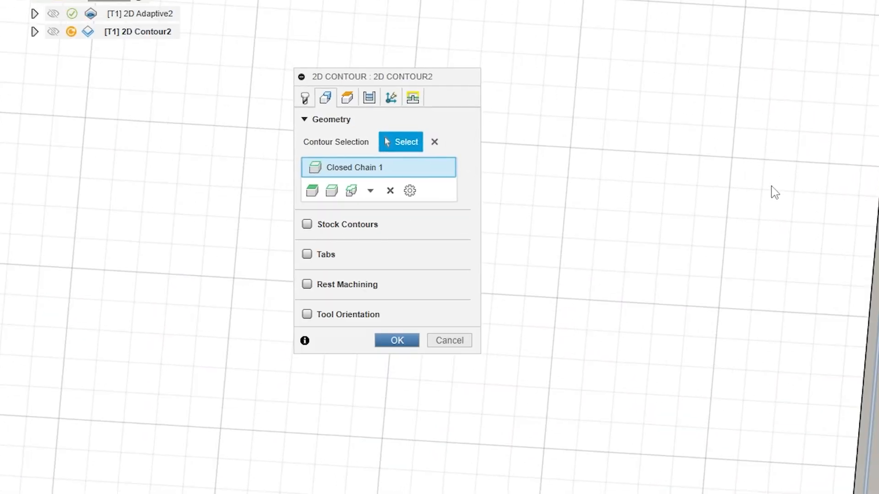
Try reversing the machining direction of the outer contour's closed chain
{"action": "right_click", "coordinate": [362, 172]}
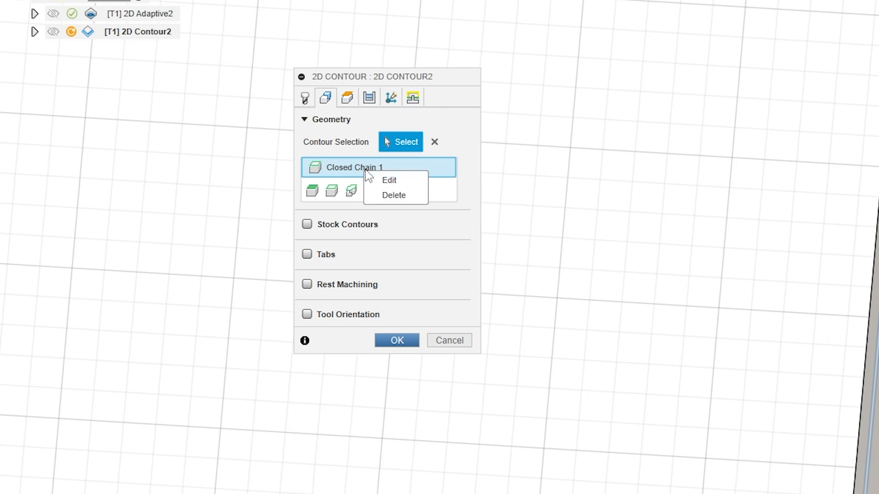
{"action": "left_click", "coordinate": [406, 180]}
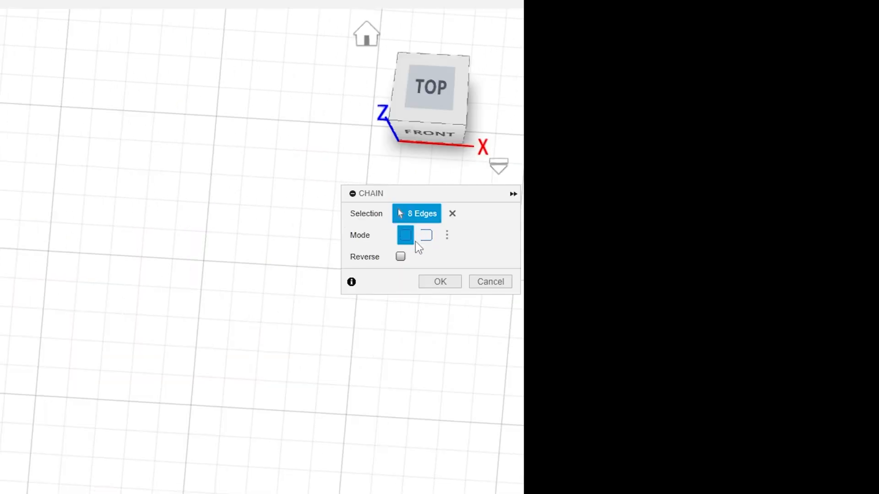
{"action": "left_click", "coordinate": [400, 257]}
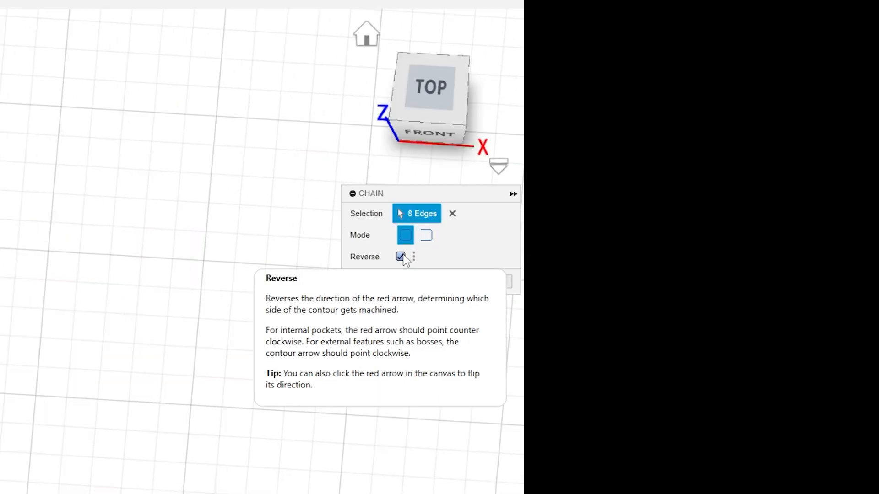
{"action": "left_click", "coordinate": [401, 257]}
{"action": "left_click", "coordinate": [481, 283]}
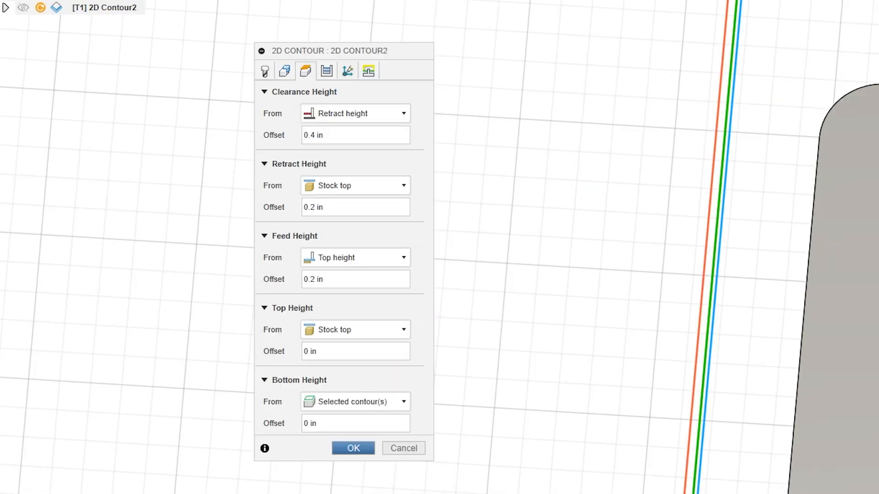
Set the contour's bottom height to Model top with an offset of -0.49 in
{"action": "middle_click_drag", "start_coordinate": [595, 275], "coordinate": [595, 201], "text": "shift"}
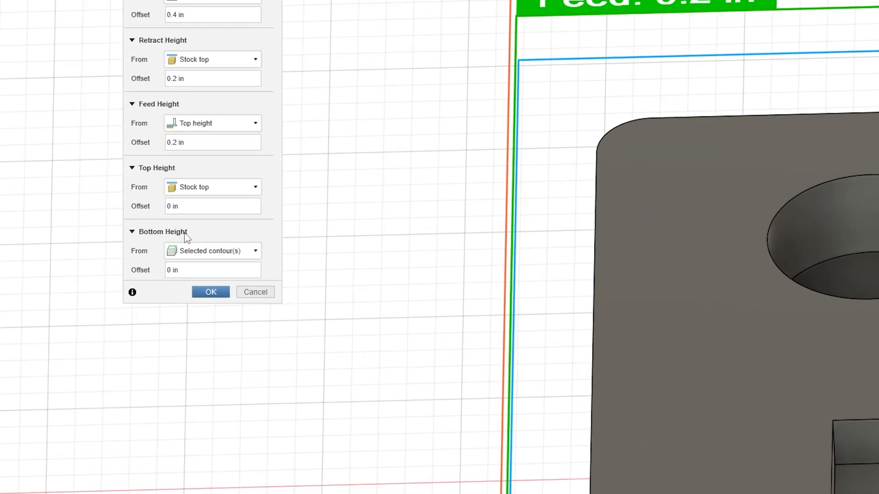
{"action": "left_click", "coordinate": [221, 251]}
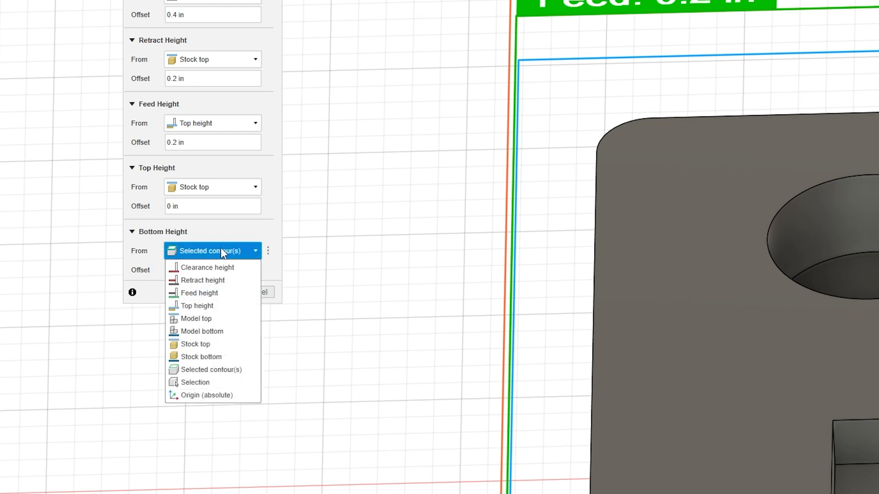
{"action": "left_click", "coordinate": [219, 318]}
{"action": "type", "text": "-/"}
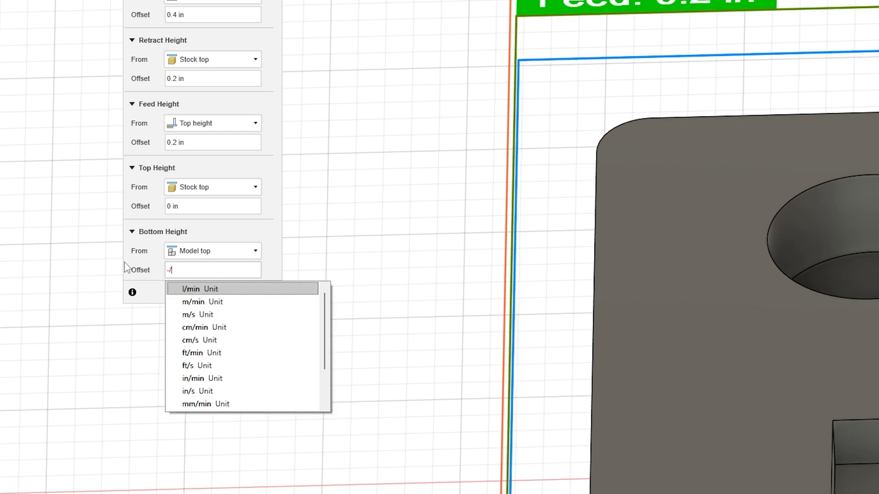
{"action": "type", "text": "47"}
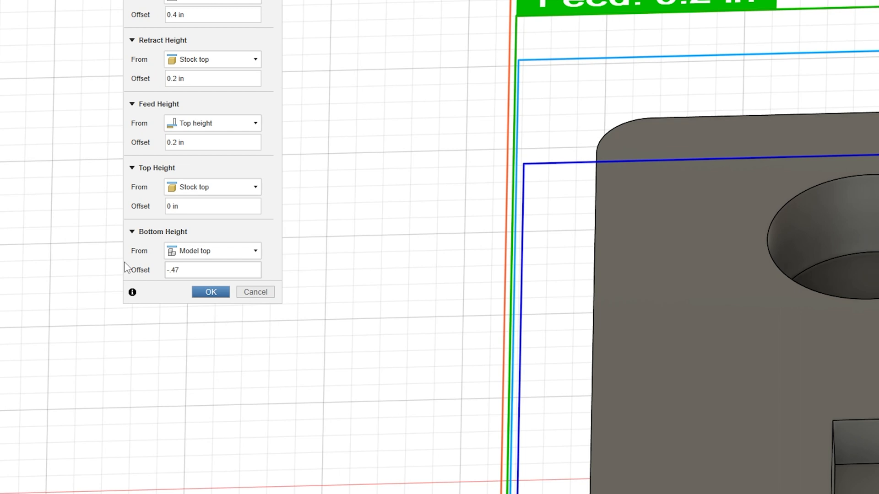
{"action": "key", "text": "BackSpace"}
{"action": "type", "text": "9"}
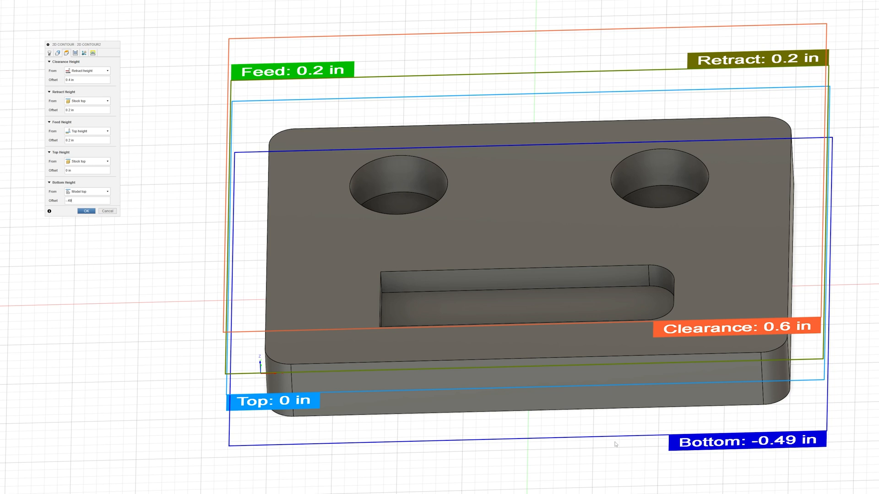
Enable Multiple Depths and Ramp for the contour operation, and accept it to generate the outer profile toolpath
{"action": "left_click", "coordinate": [75, 53]}
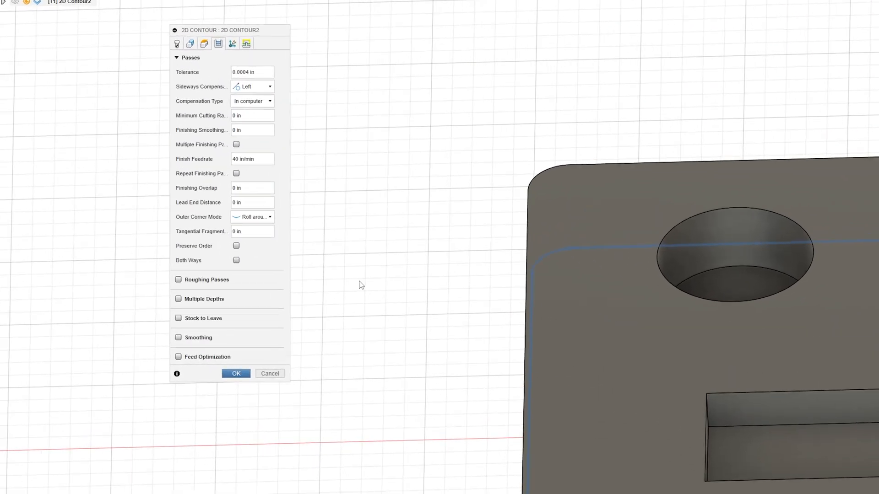
{"action": "left_click", "coordinate": [179, 300]}
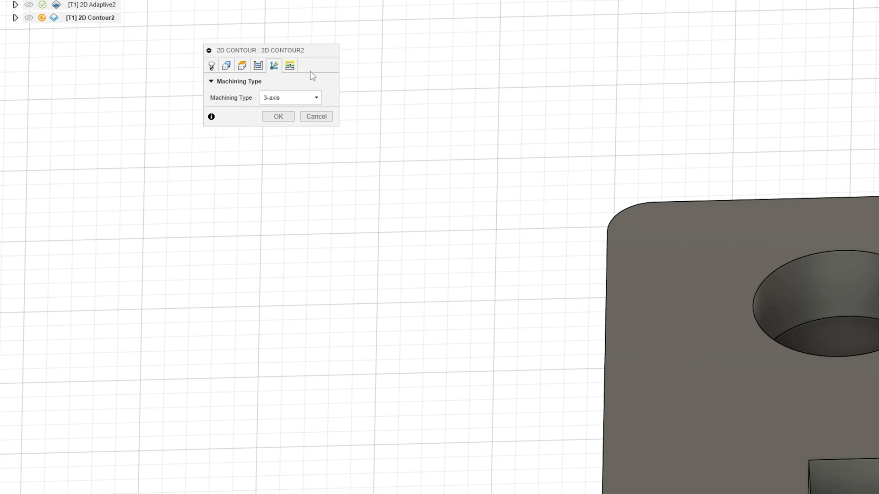
{"action": "left_click", "coordinate": [292, 65]}
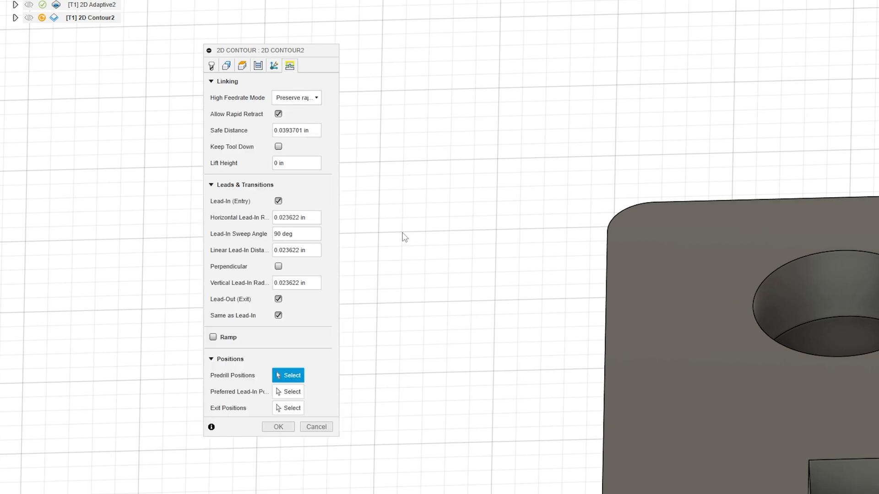
{"action": "left_click", "coordinate": [213, 337]}
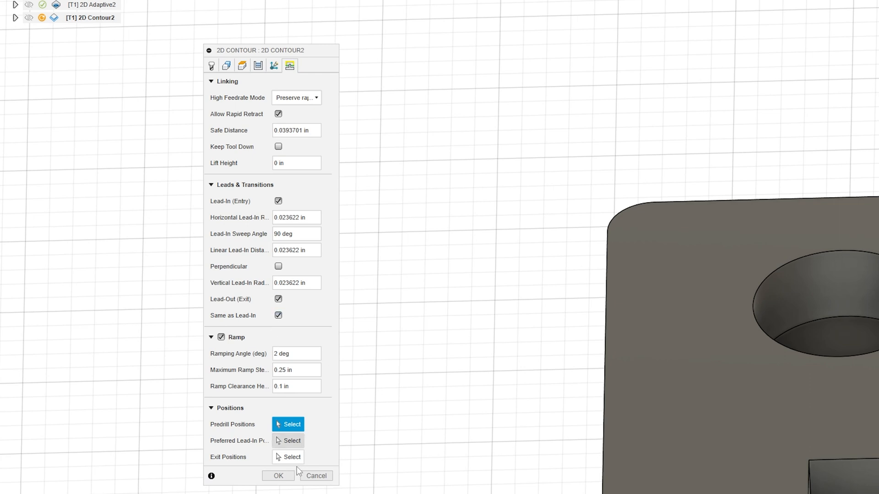
{"action": "left_click", "coordinate": [278, 476]}
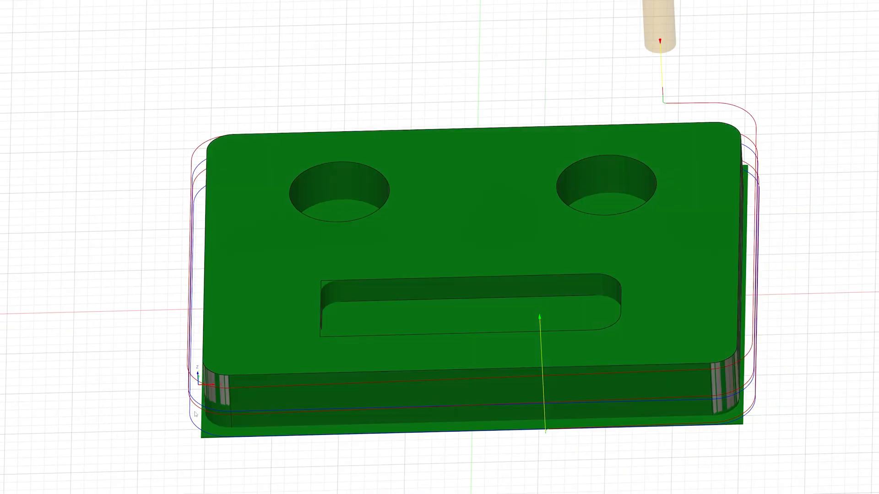
{"action": "middle_click_drag", "start_coordinate": [206, 375], "coordinate": [214, 406], "text": "shift"}
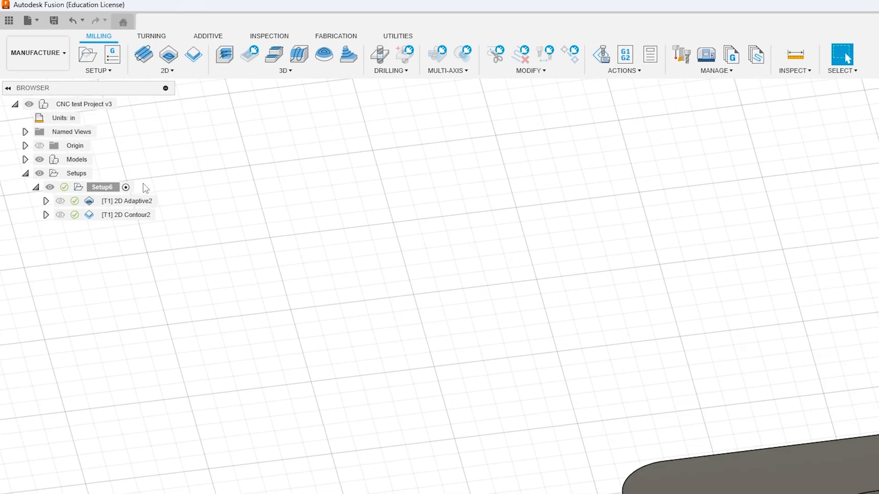
Simulate all of Setup6's toolpaths with stock removal, check the machining statistics, and exit the simulation
{"action": "left_click", "coordinate": [102, 187]}
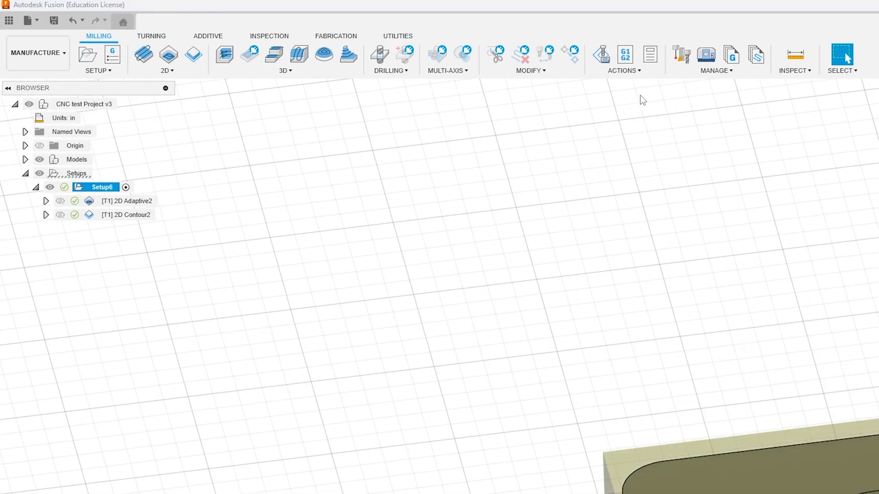
{"action": "left_click", "coordinate": [602, 55]}
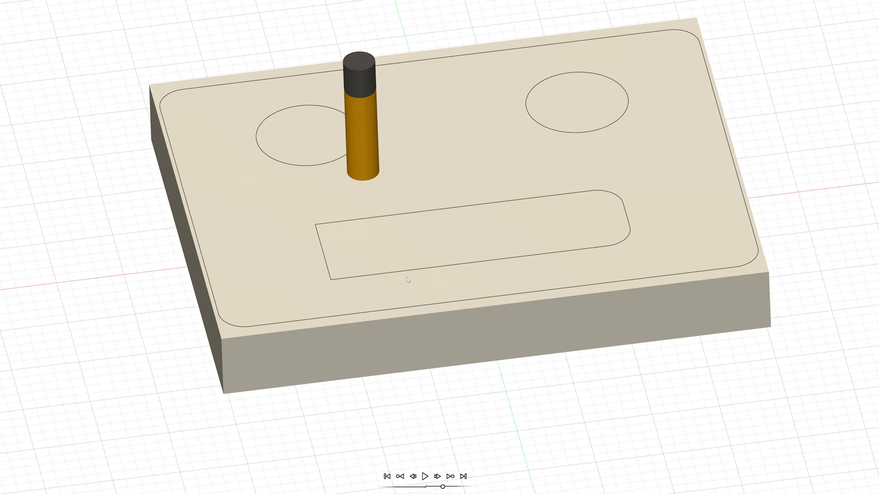
{"action": "left_click", "coordinate": [424, 476]}
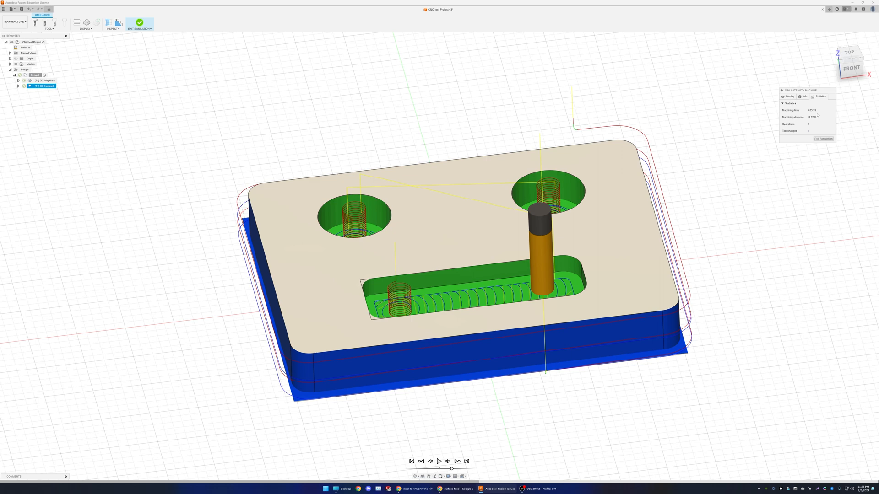
{"action": "left_click", "coordinate": [822, 138]}
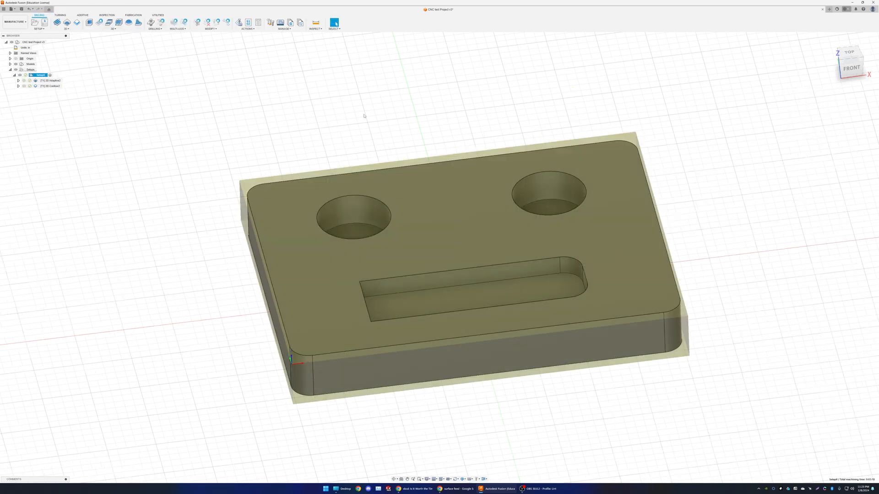
{"action": "left_click", "coordinate": [367, 109]}
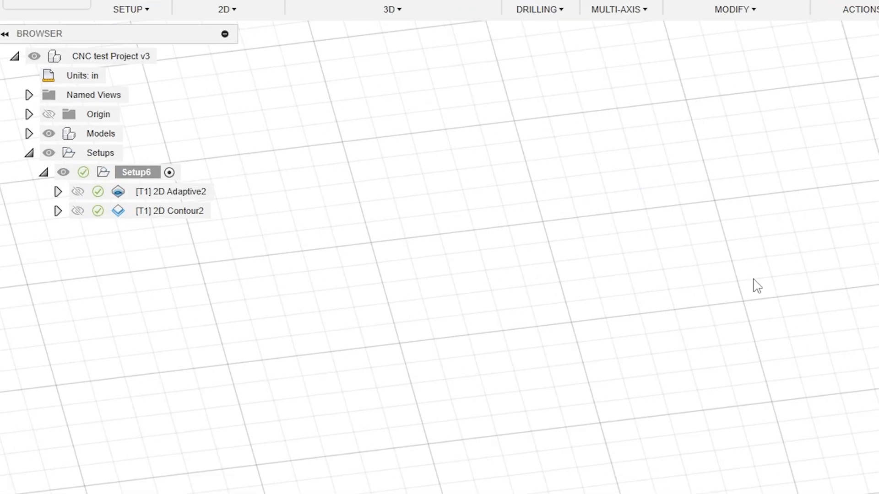
Post-process Setup6 with the Carbide 3D (Grbl) post, naming the NC program "Test Block - 6mm Endmill"
{"action": "right_click", "coordinate": [145, 176]}
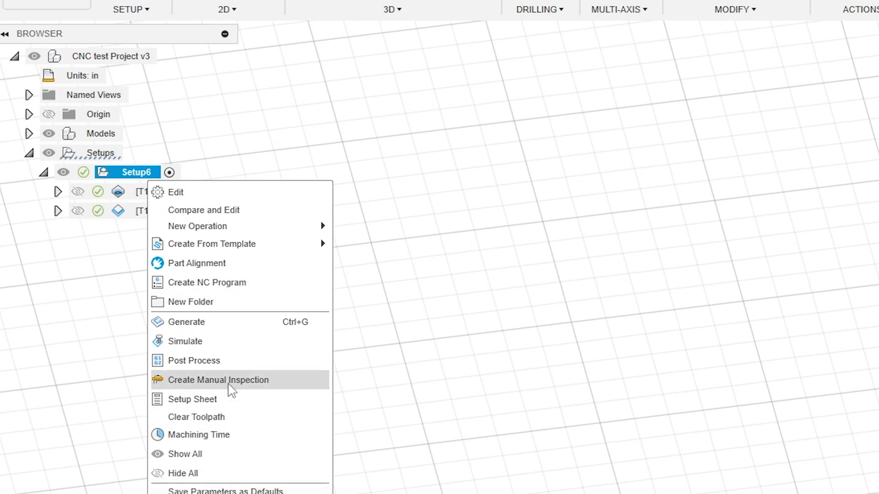
{"action": "left_click", "coordinate": [225, 368]}
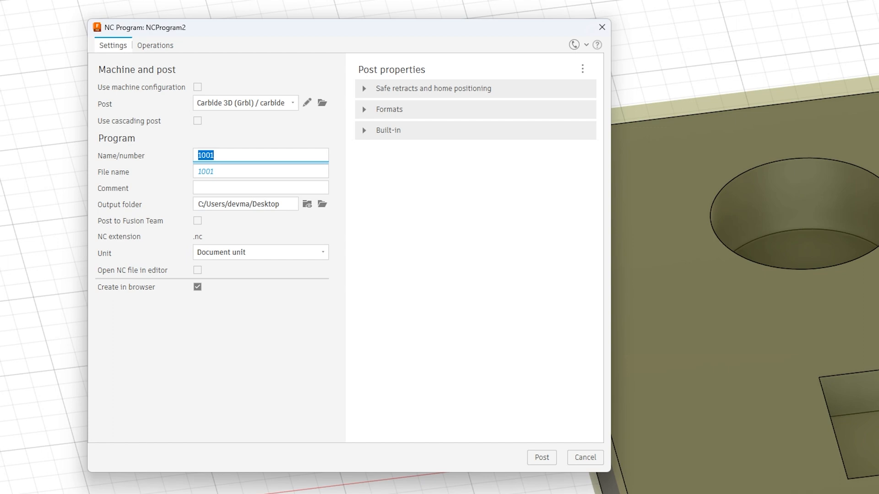
{"action": "left_click", "coordinate": [253, 112]}
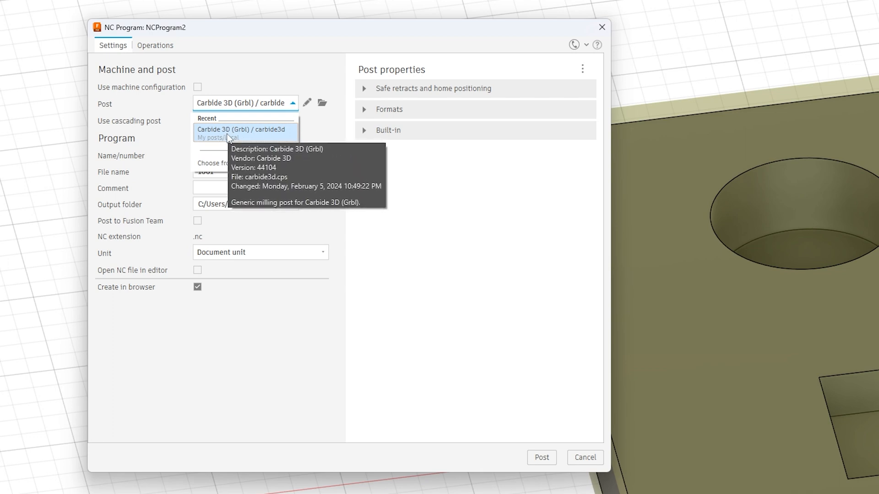
{"action": "left_click", "coordinate": [359, 183]}
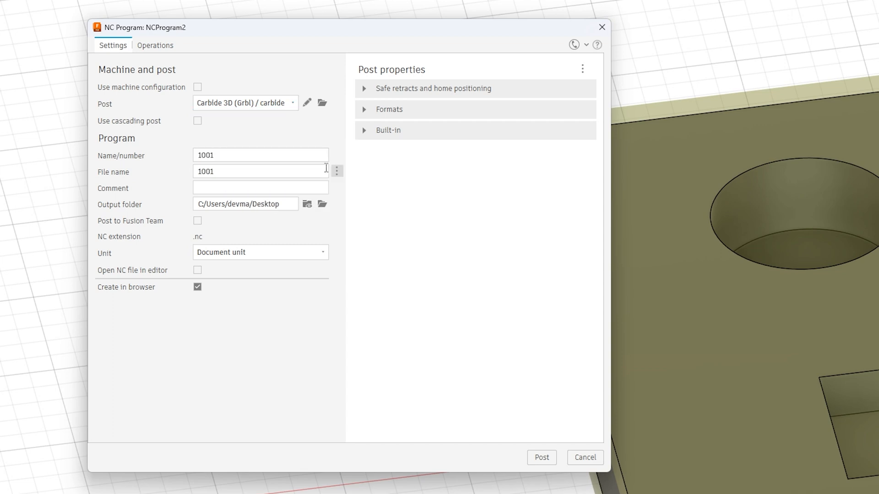
{"action": "double_click", "coordinate": [234, 154]}
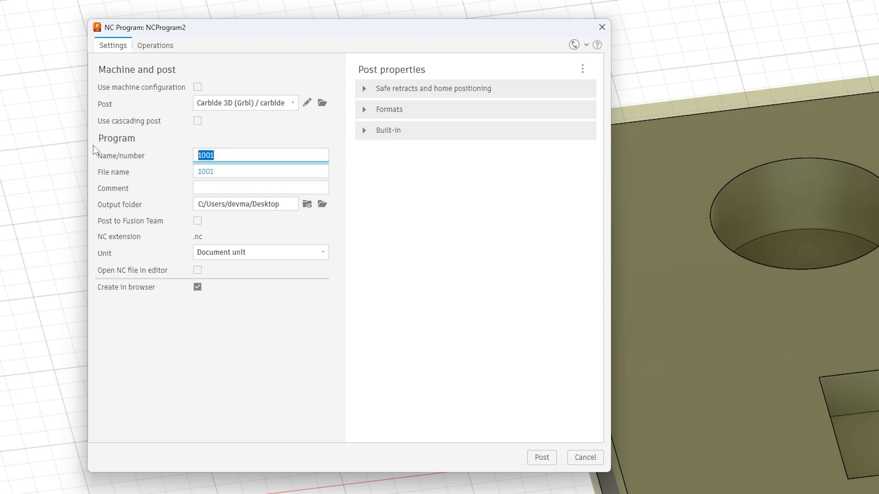
{"action": "type", "text": "Test Block - 6mm Endmill"}
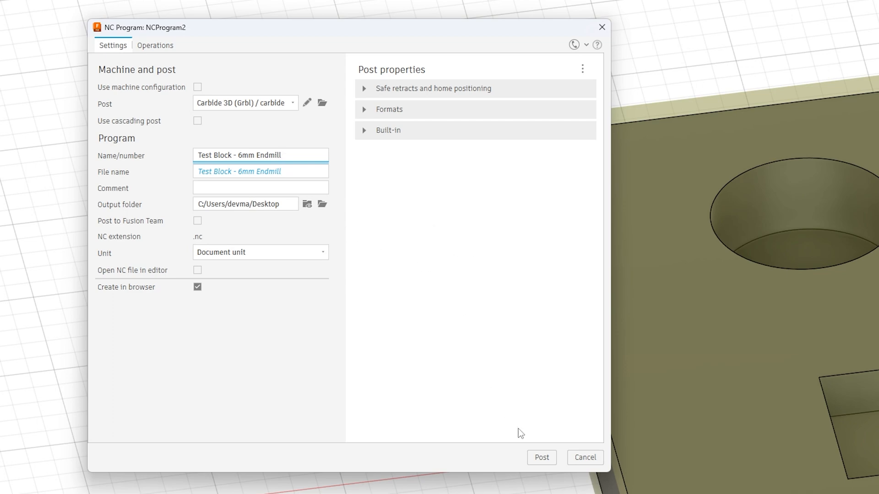
{"action": "left_click", "coordinate": [541, 457]}
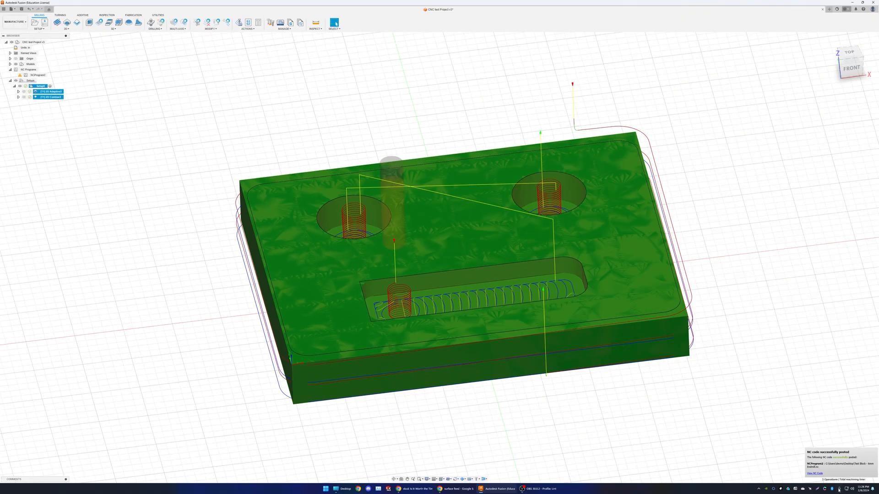